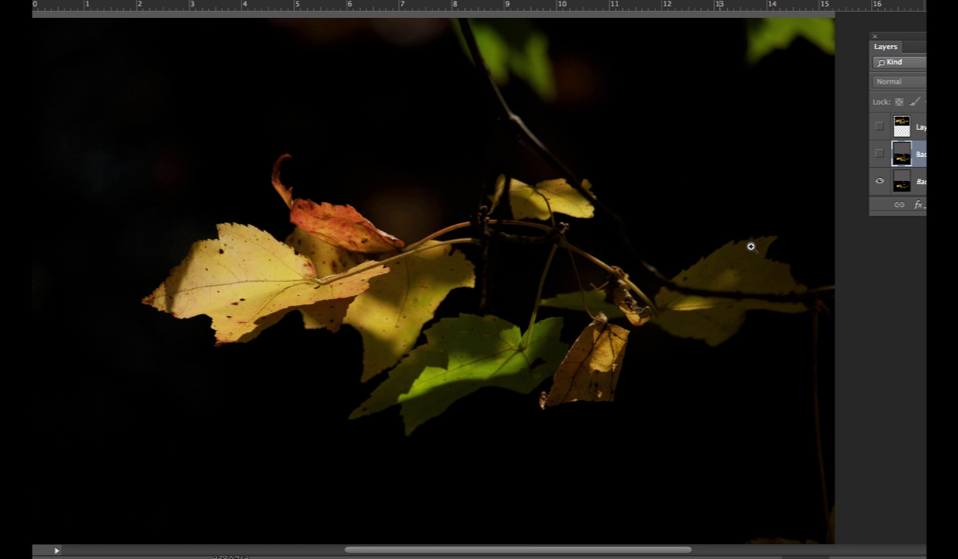
- Turn on the second leaf layer's visibility so its brighter photo version shows
left_click(880, 156)
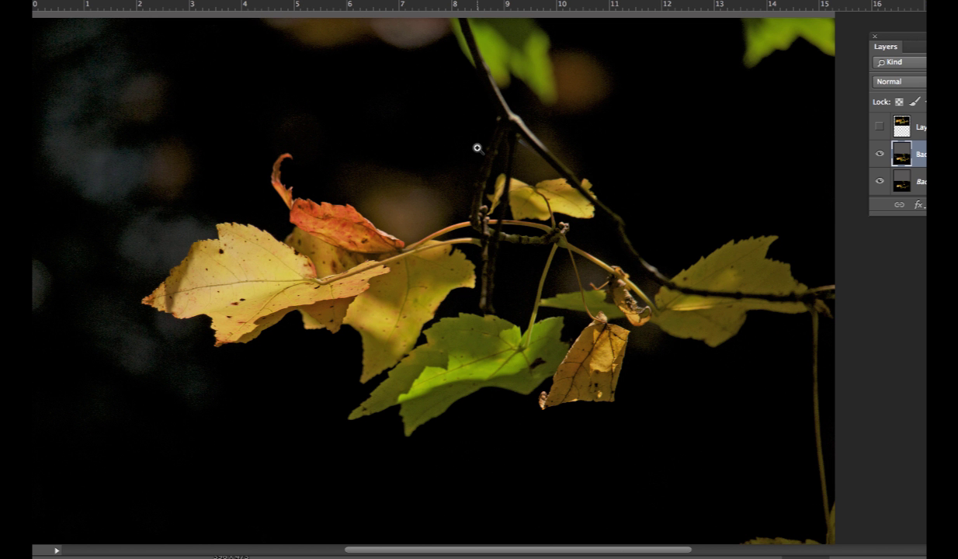
- Toggle the signature layer's eye and move the floating Layers panel off the leaf photo
left_click(880, 127)
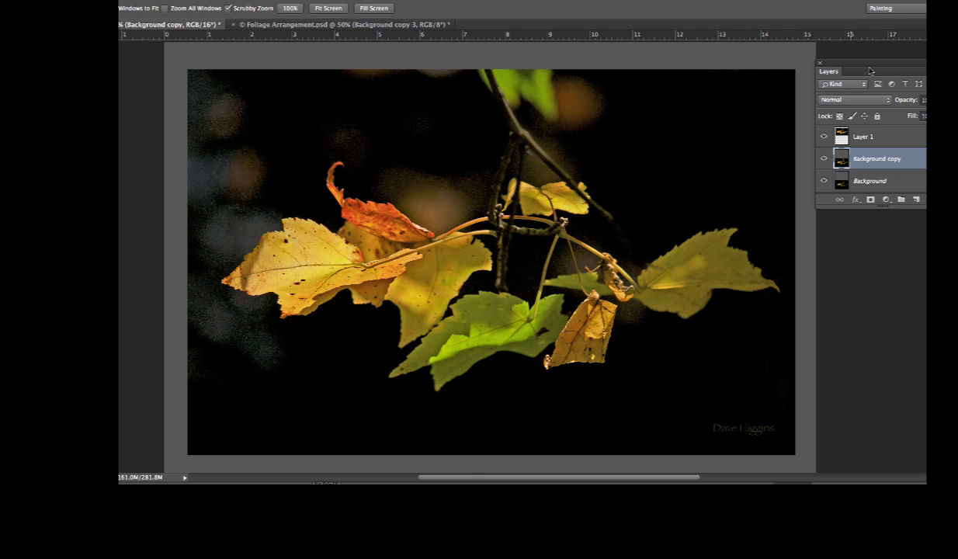
left_click_drag(870, 70, 892, 77)
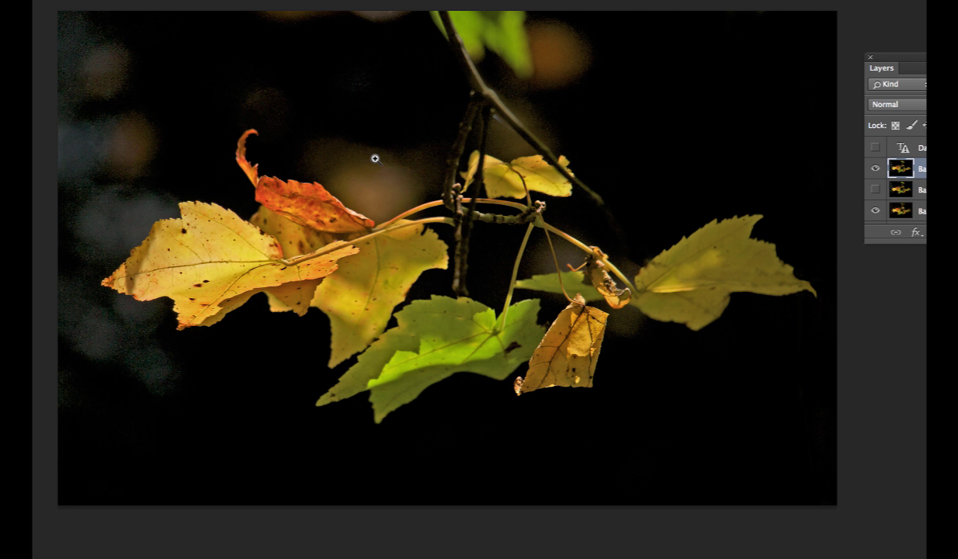
- Put the leaf photo into free transform with Ctrl+T
key("ctrl+t")
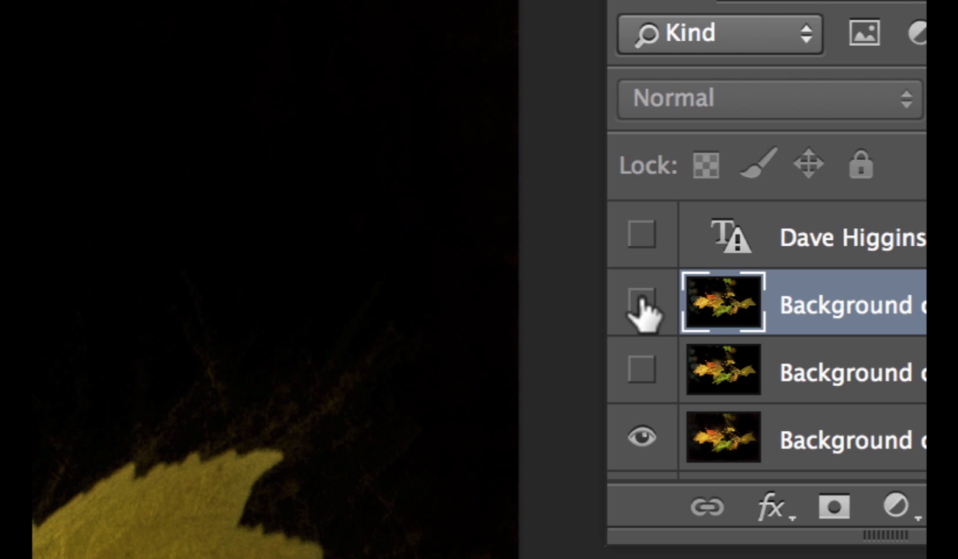
- Show the top Background copy layer and run Filter > Topaz Labs > Topaz Impression on it
left_click(641, 303)
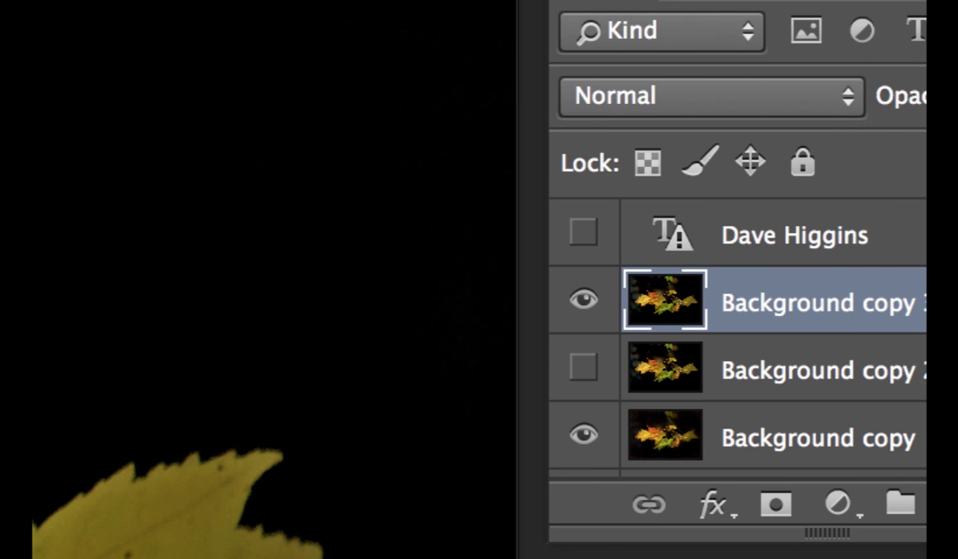
left_click(168, 8)
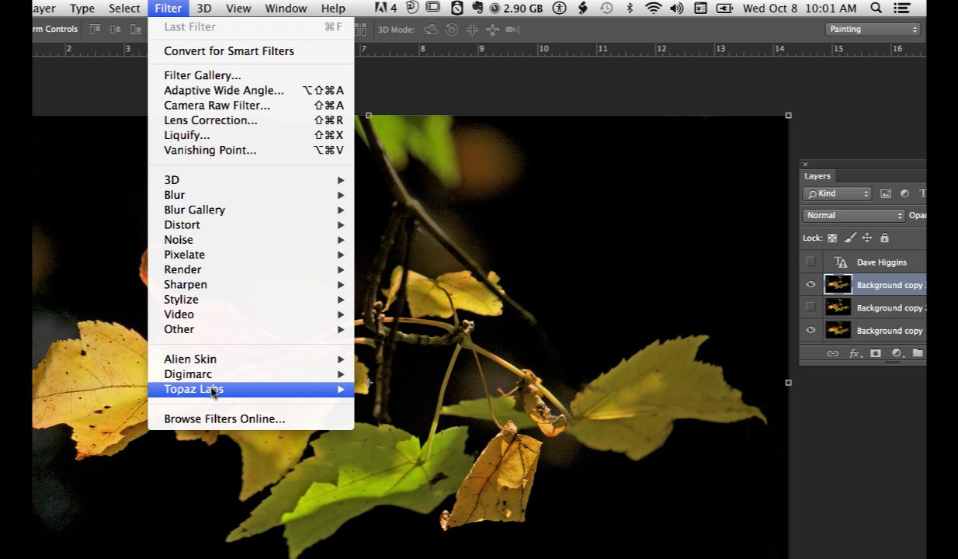
mouse_move(213, 391)
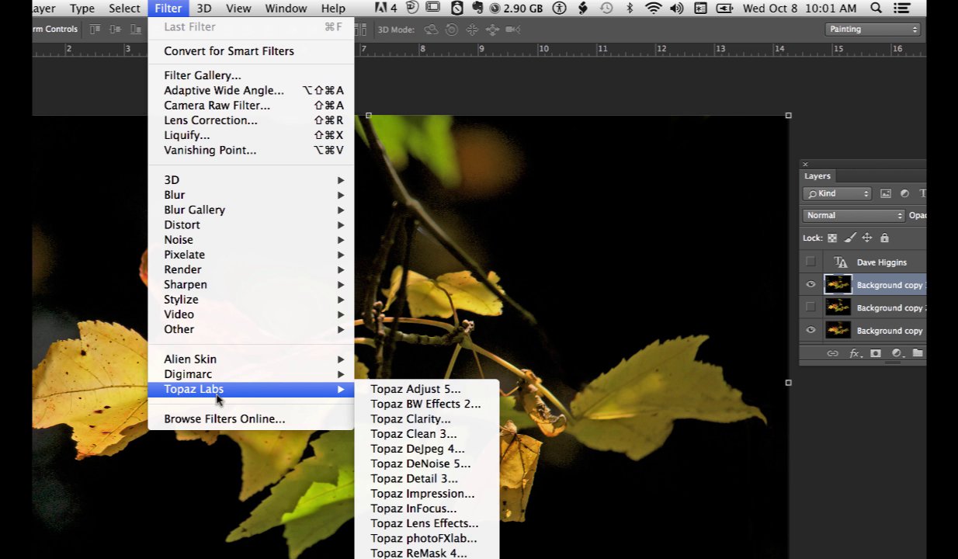
left_click(424, 496)
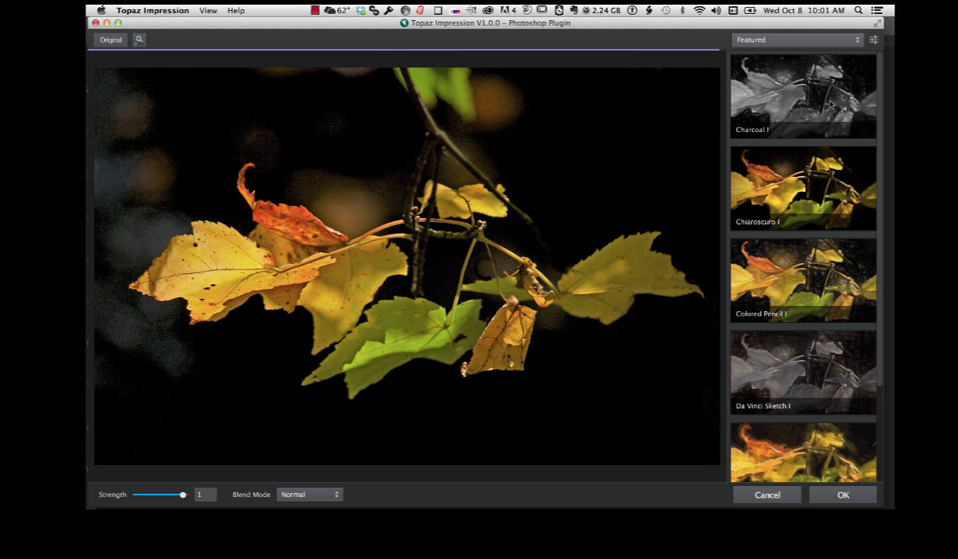
- Preview Charcoal I, Chiaroscuro I, Colored Pencil I, Da Vinci Sketch I, Impasto I, Pointillism I, then keep Colored Pencil I
left_click(829, 99)
left_click(783, 154)
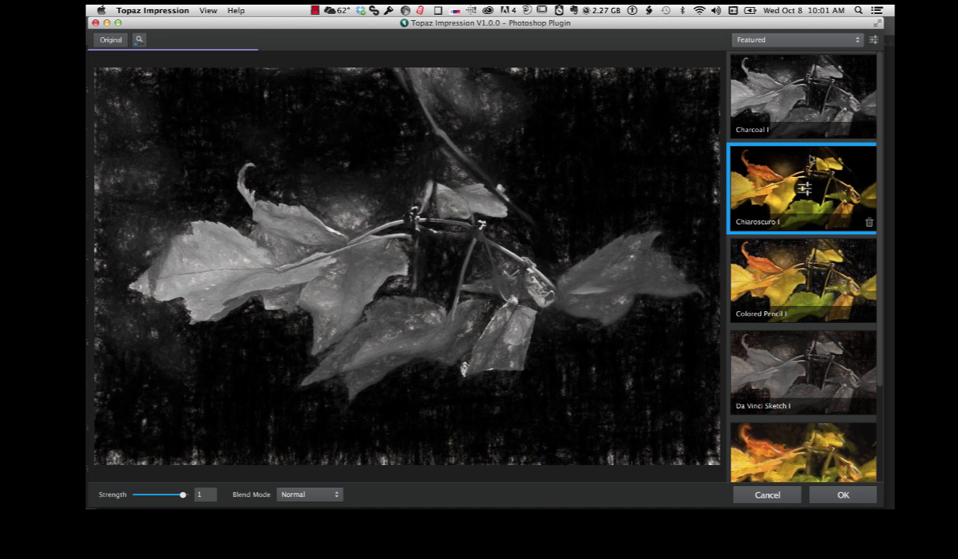
left_click(807, 278)
left_click(808, 357)
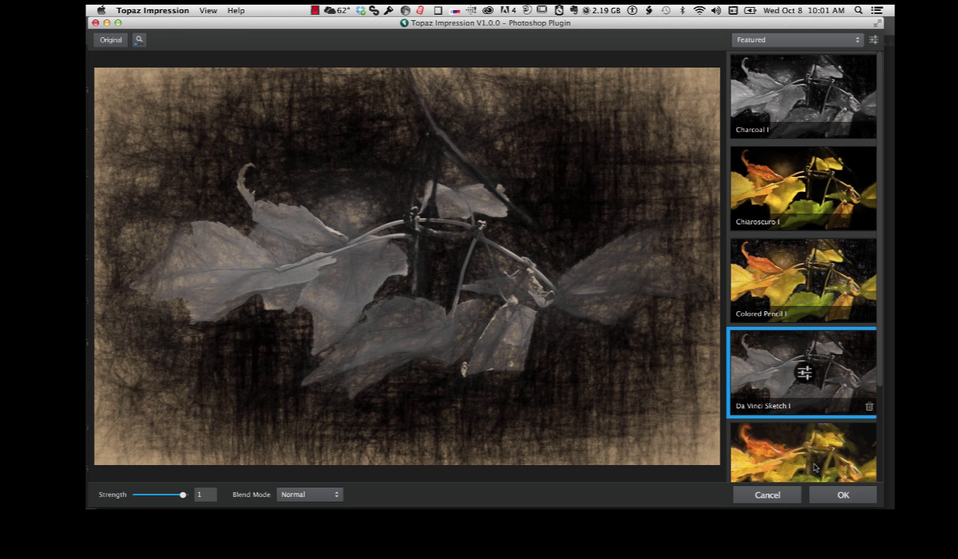
left_click(814, 467)
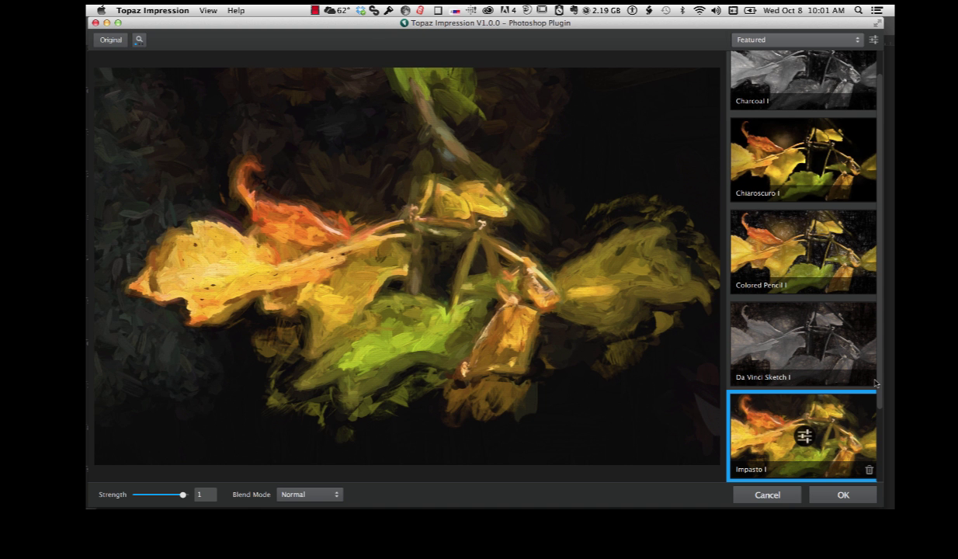
scroll(877, 434, "down", 2)
left_click(866, 439)
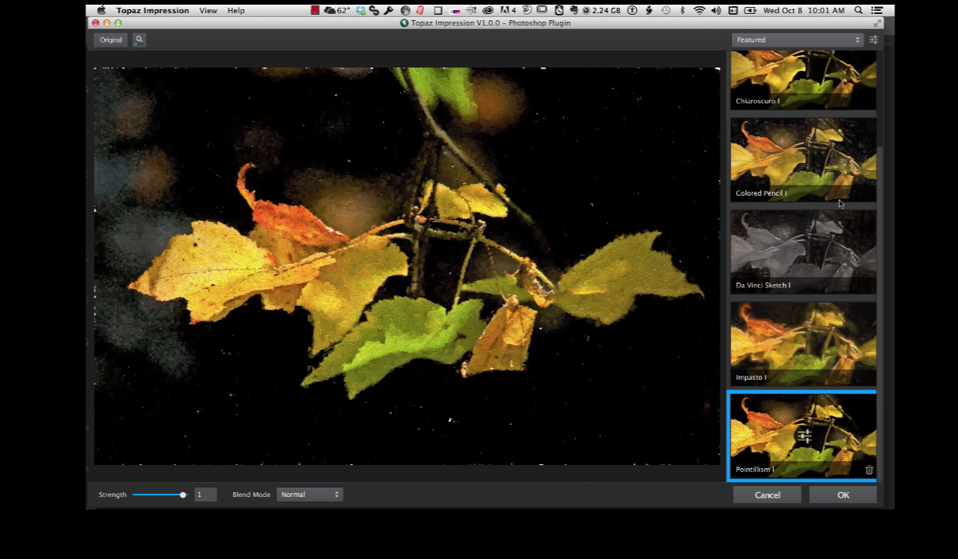
left_click(774, 168)
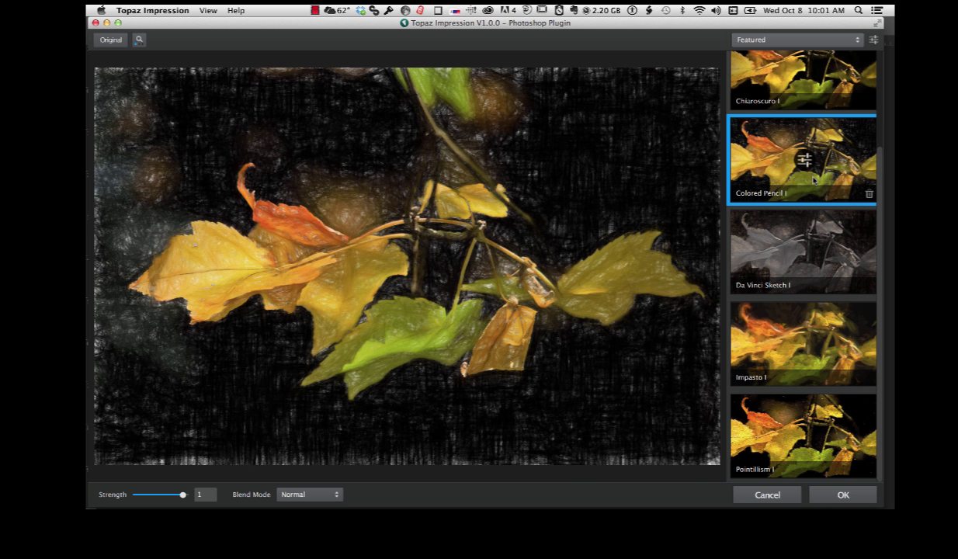
scroll(879, 183, "up", 1)
scroll(879, 183, "up", 3)
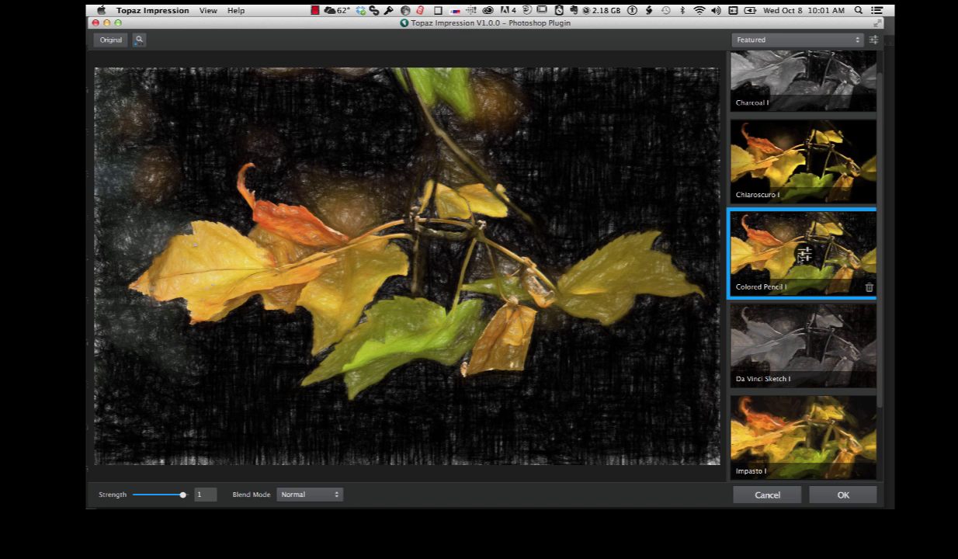
- Open Colored Pencil I's adjustment settings and scroll down to the Texture section
left_click(804, 254)
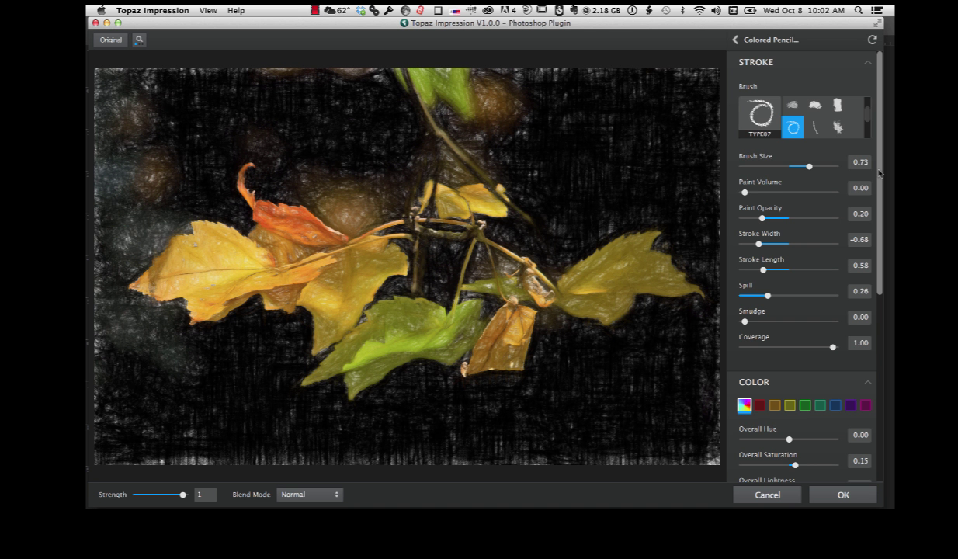
left_click_drag(879, 174, 871, 403)
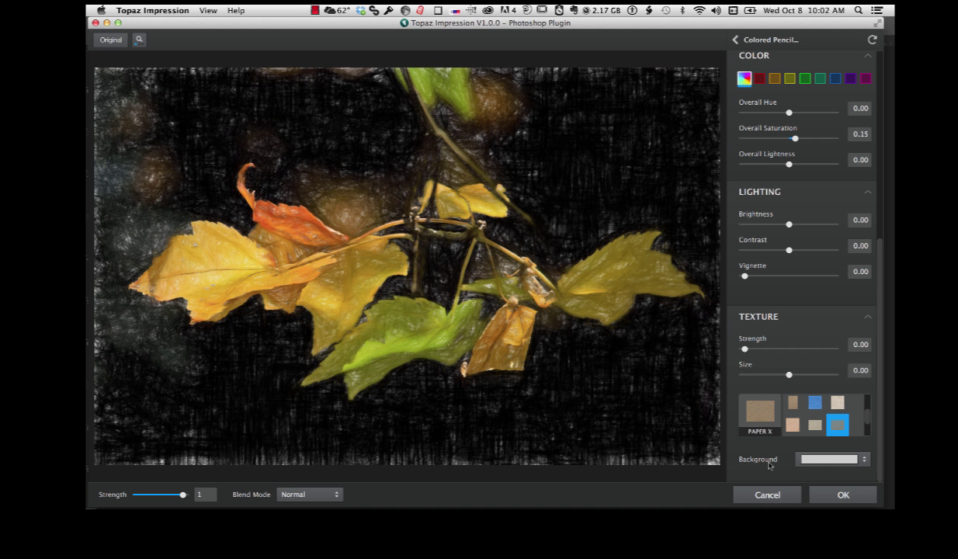
- Set the Colored Pencil Texture background colour to orange
left_click(821, 460)
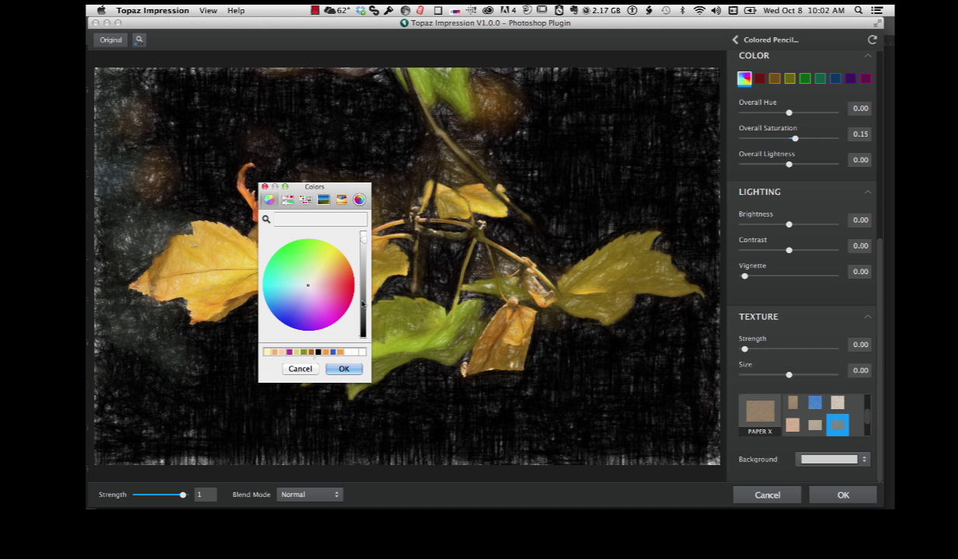
left_click(326, 353)
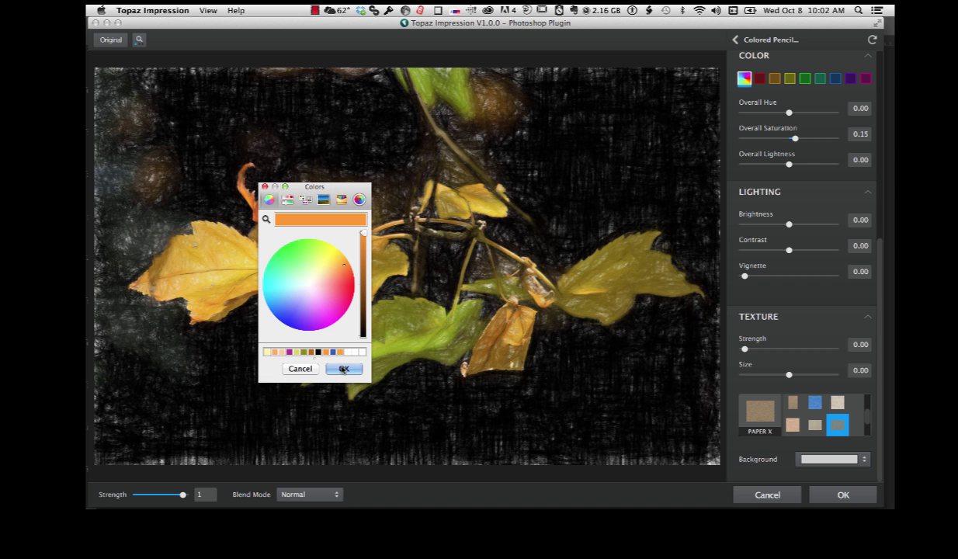
left_click(343, 369)
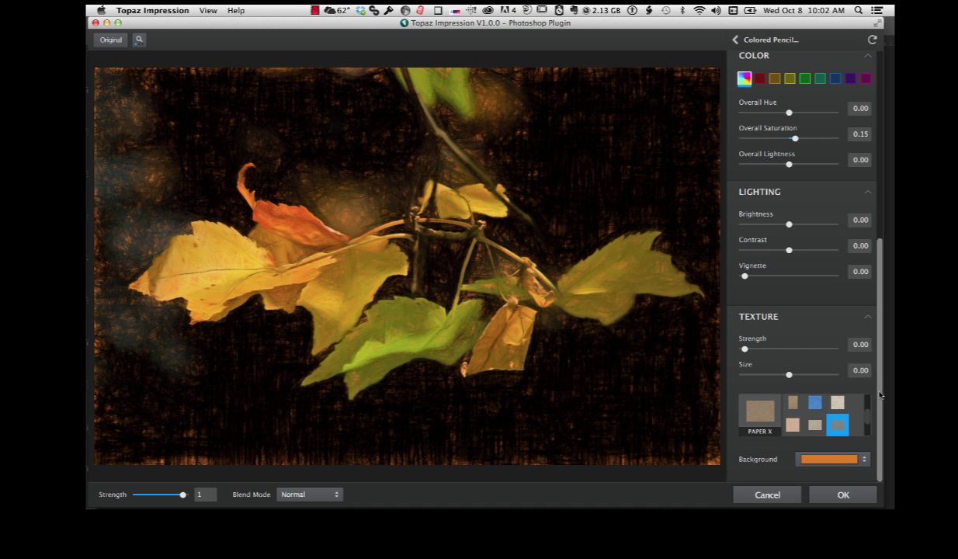
- Switch the Colored Pencil stroke brush type to Type14
scroll(879, 396, "up", 10)
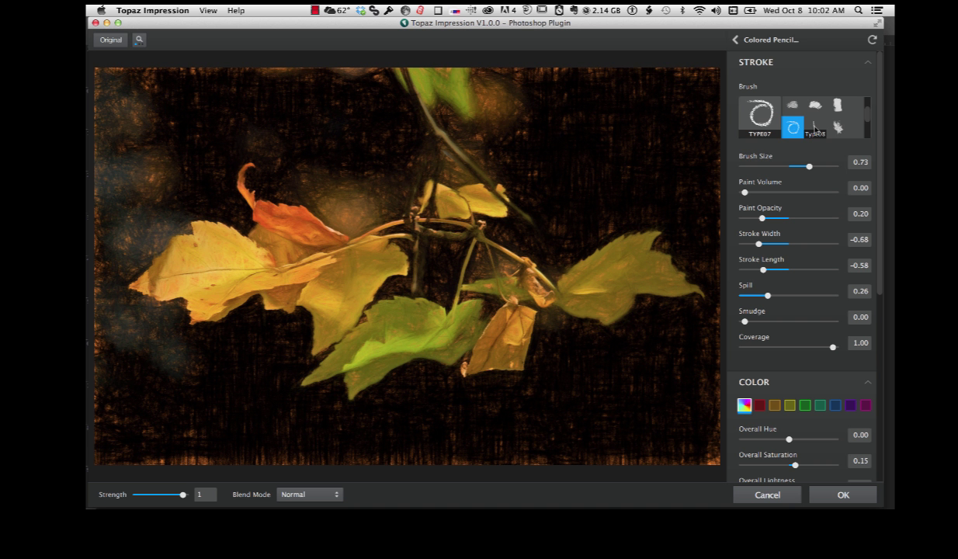
left_click(813, 127)
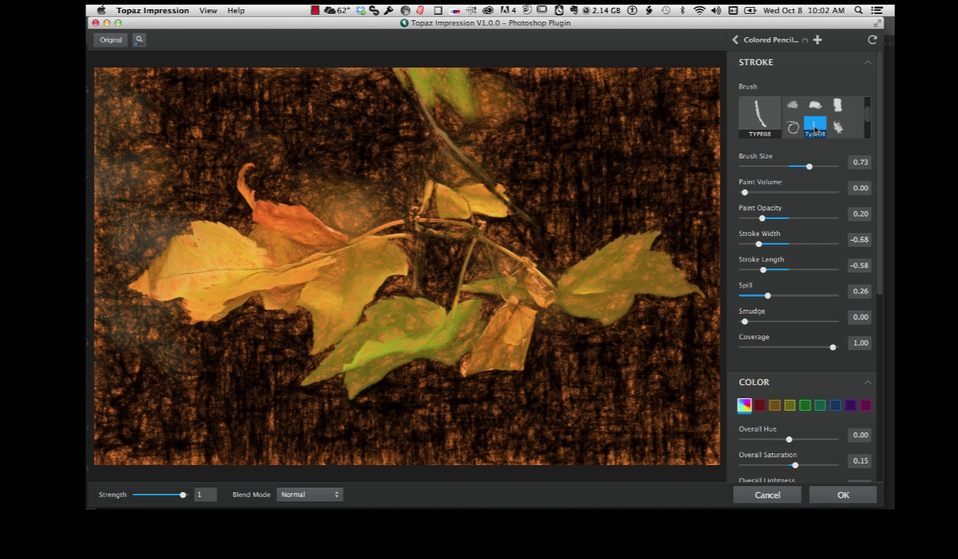
left_click(866, 135)
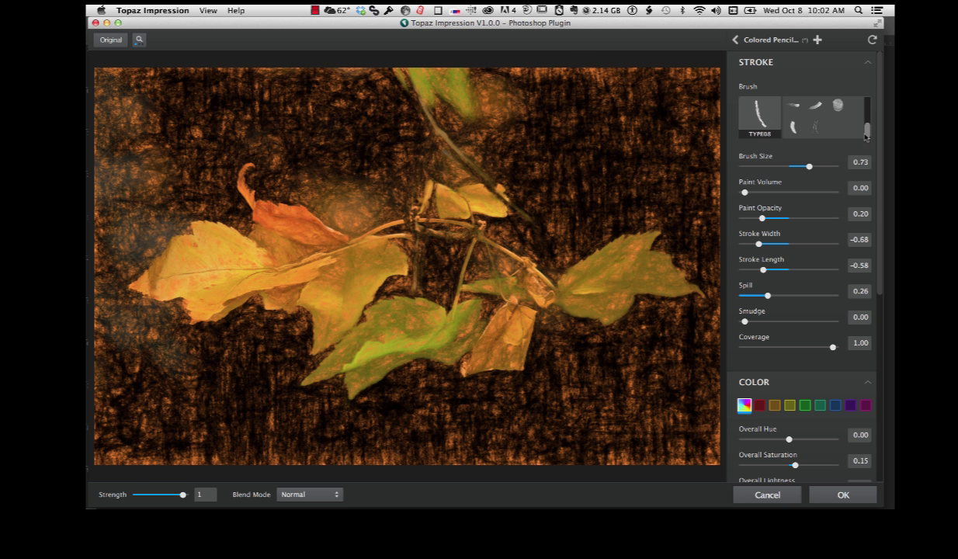
left_click(813, 126)
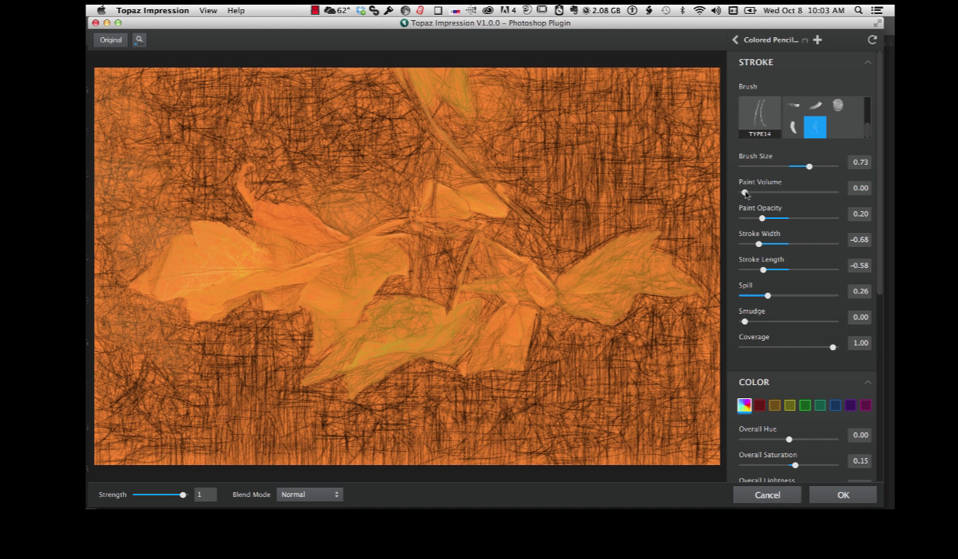
- Set paint volume ~0.63, opacity ~0.86, brush size 0.75, stroke width -0.24, stroke length -0.51
left_click_drag(745, 193, 801, 194)
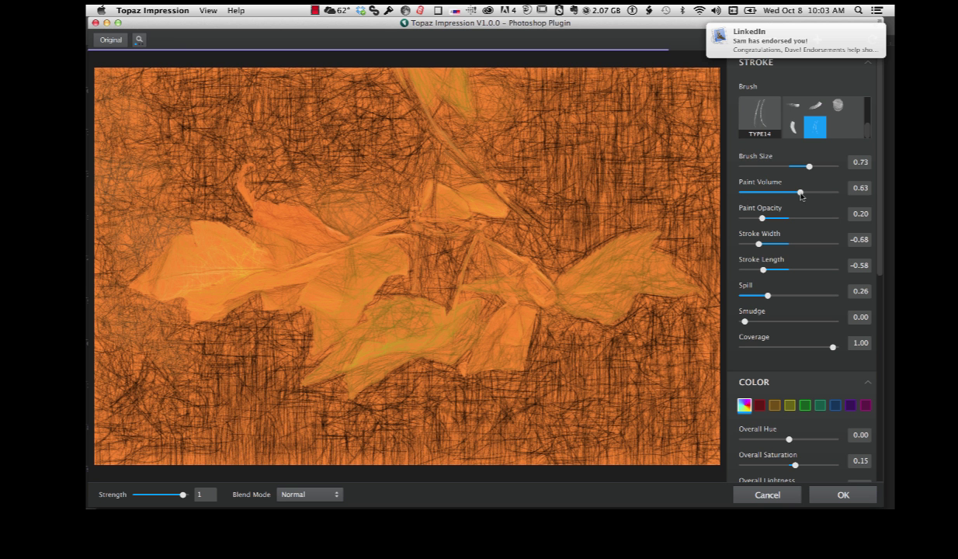
mouse_move(762, 219)
left_mouse_down()
mouse_move(736, 220)
mouse_move(820, 222)
left_mouse_up()
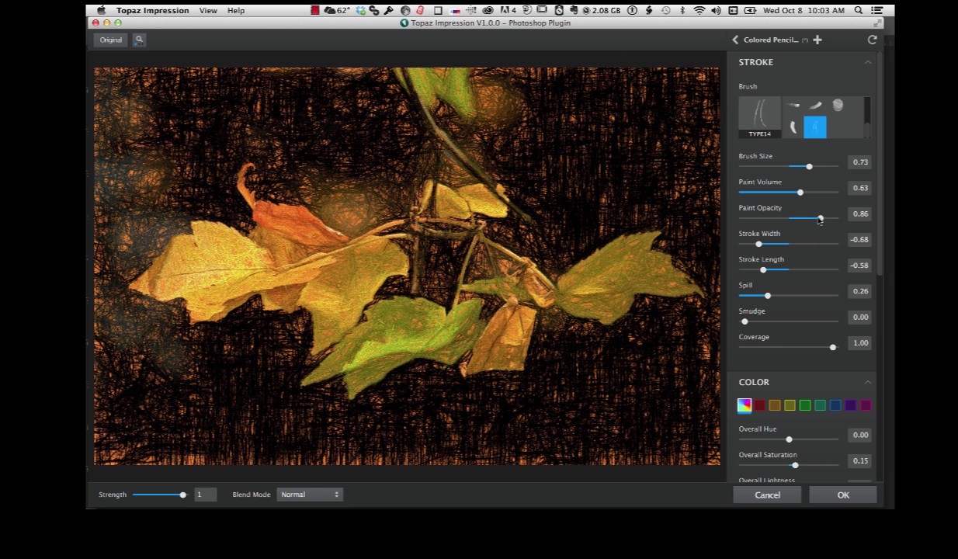
left_click_drag(759, 244, 782, 245)
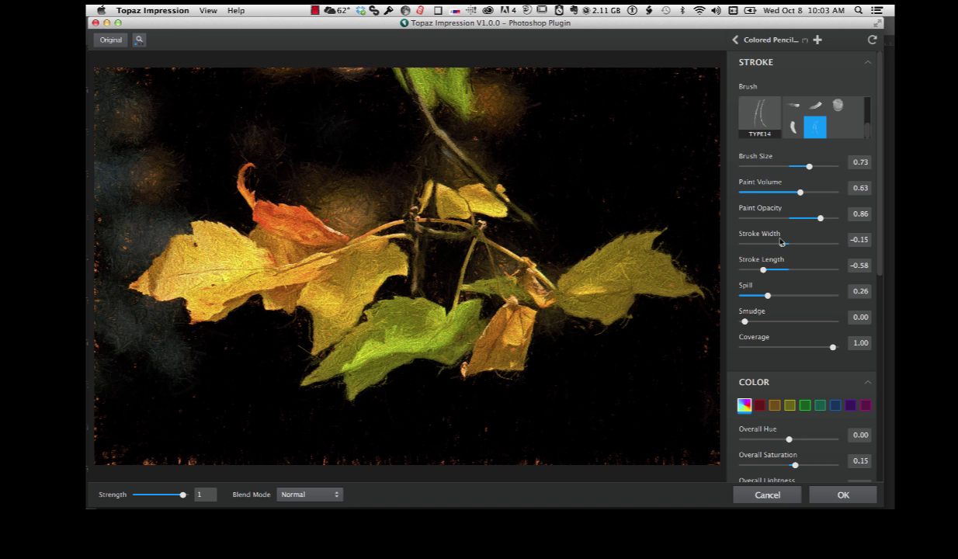
left_click_drag(782, 245, 779, 245)
mouse_move(809, 166)
left_mouse_down()
mouse_move(801, 167)
mouse_move(810, 167)
left_mouse_up()
left_click_drag(763, 269, 770, 270)
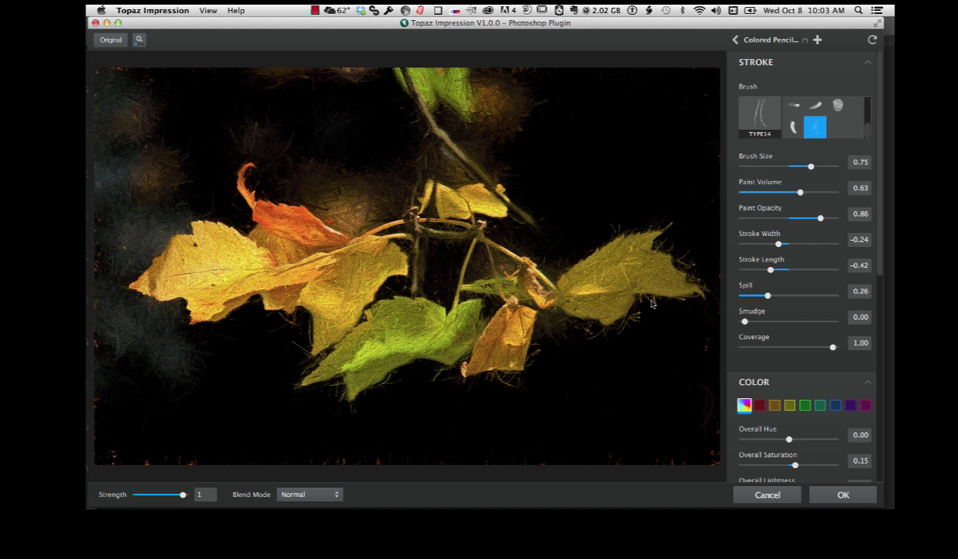
left_click_drag(770, 270, 770, 297)
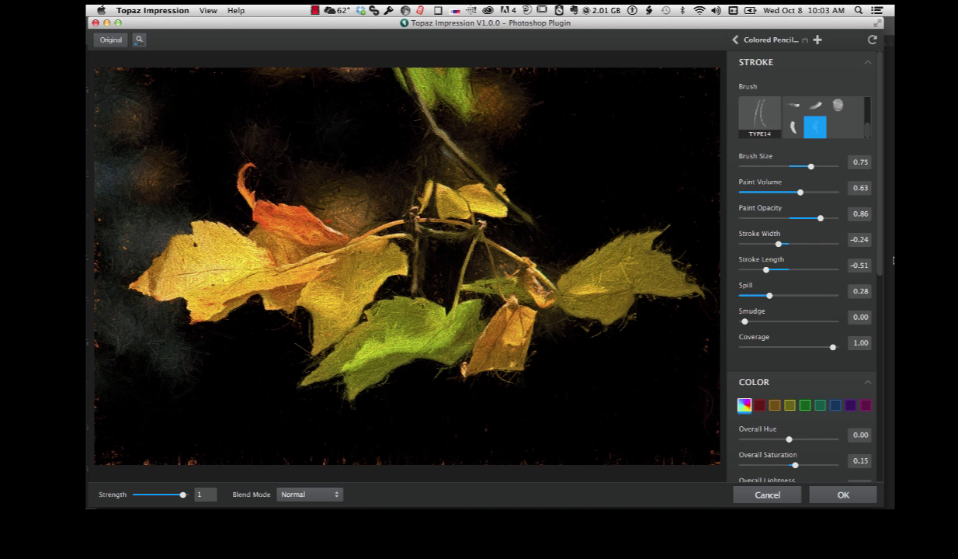
- In the Color section, give the reds Saturation 0.57 and Lightness -0.49
left_click_drag(879, 248, 880, 293)
scroll(821, 296, "down", 5)
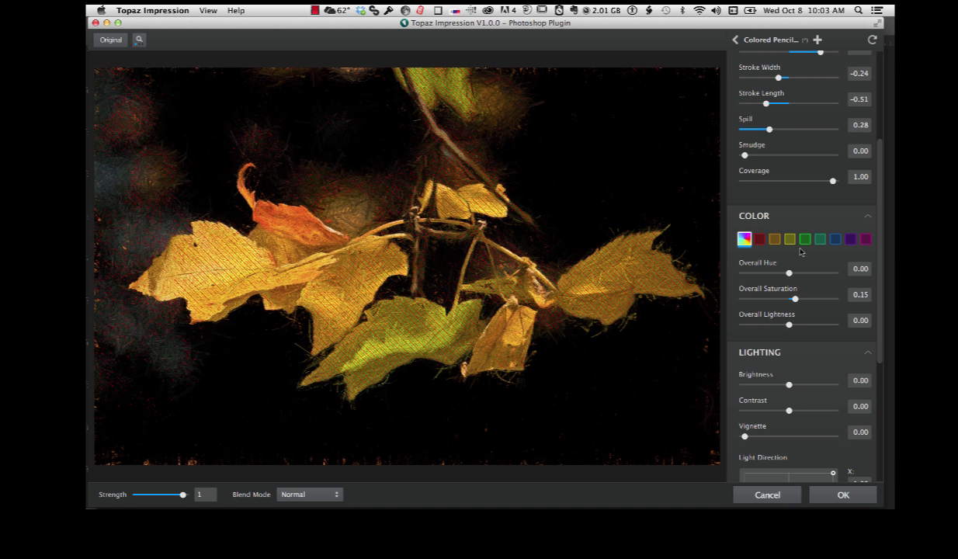
mouse_move(762, 240)
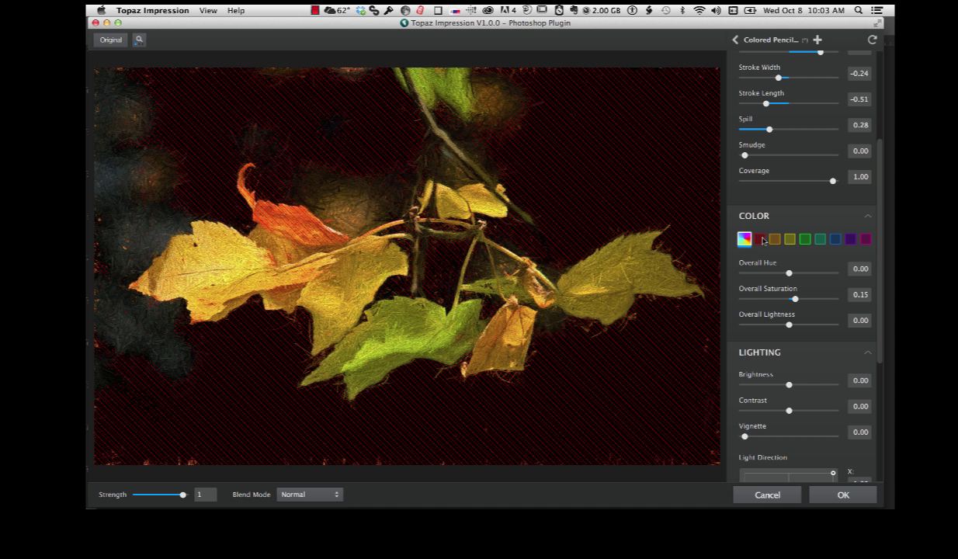
mouse_move(795, 241)
left_click(759, 241)
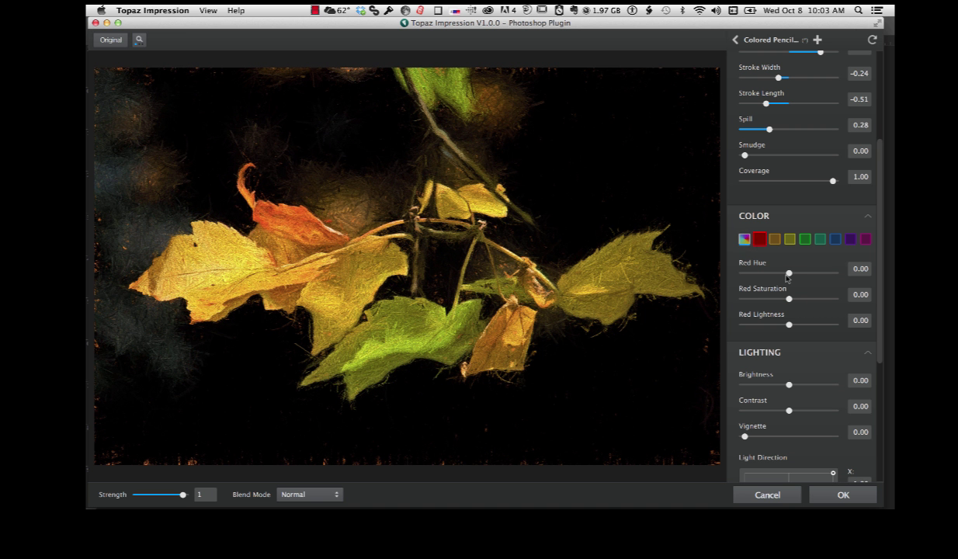
left_click_drag(788, 299, 813, 299)
left_click_drag(788, 325, 767, 325)
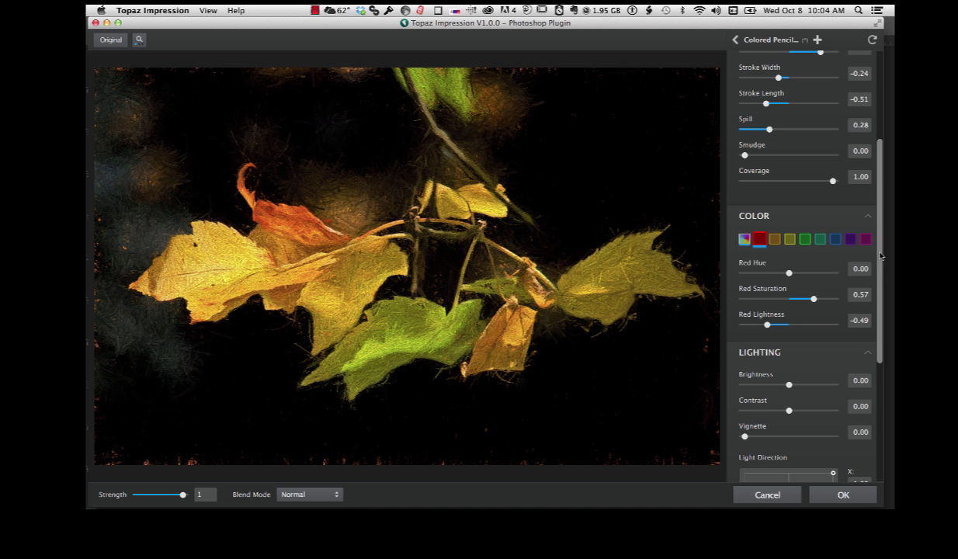
scroll(881, 256, "down", 5)
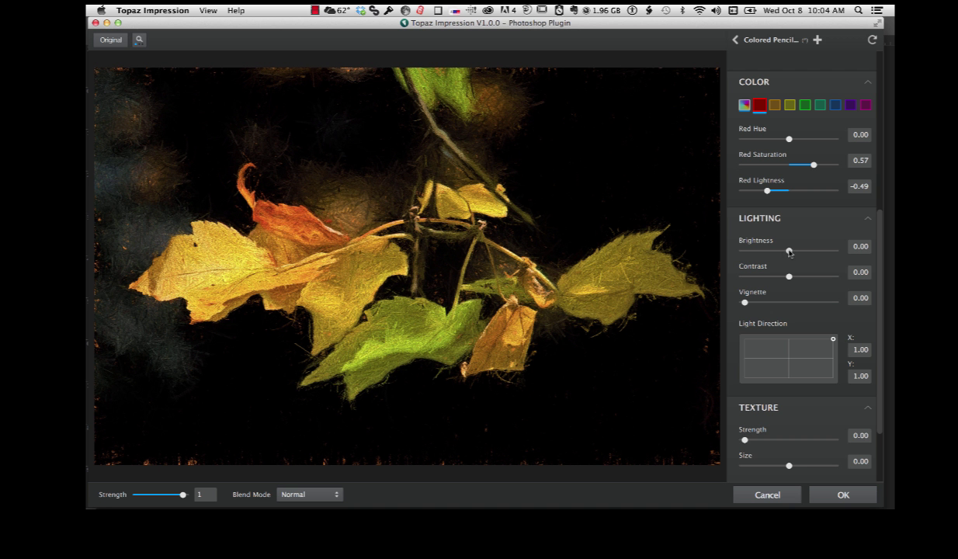
- Set the Lighting Brightness slider to 0.16 and Contrast to 0.29
left_click(788, 251)
left_click_drag(788, 250, 798, 250)
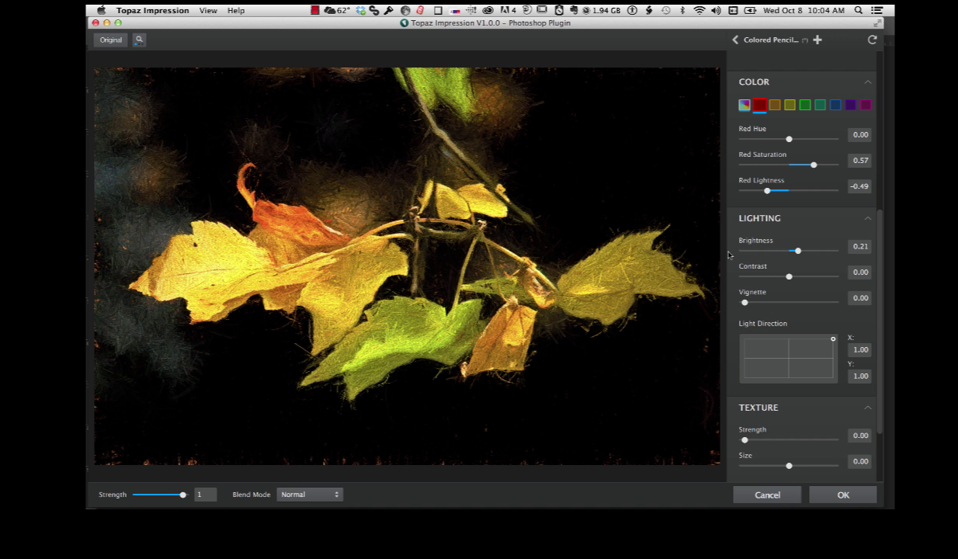
left_click_drag(797, 251, 811, 251)
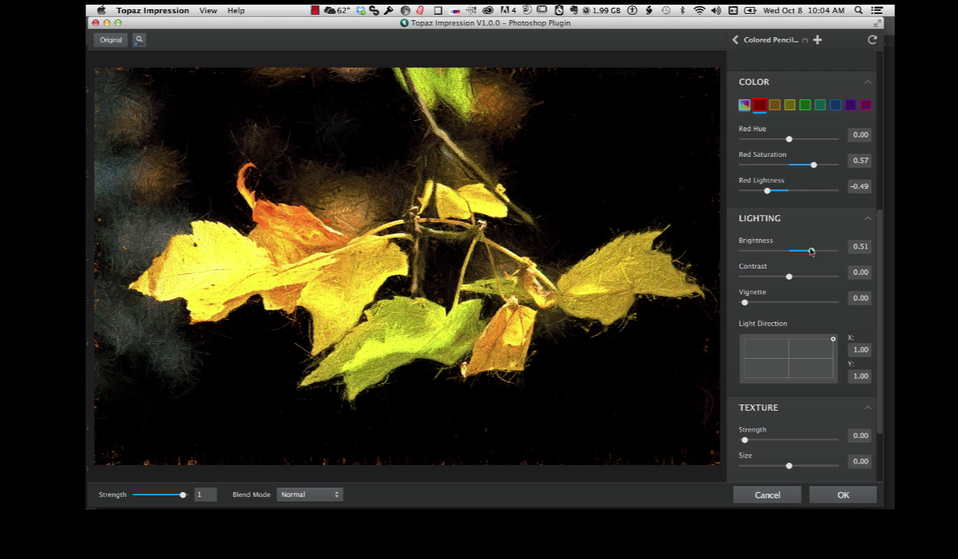
left_click_drag(811, 250, 801, 277)
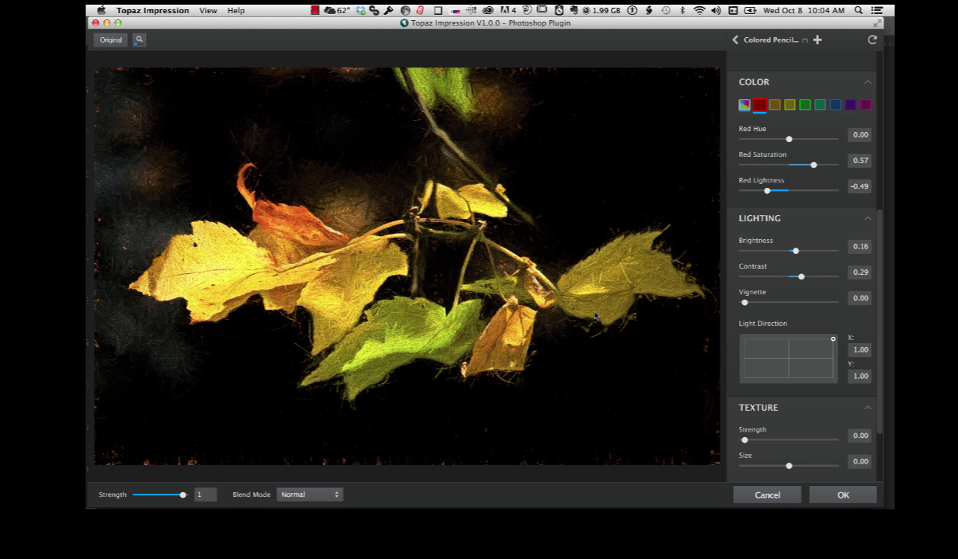
scroll(873, 233, "down", 3)
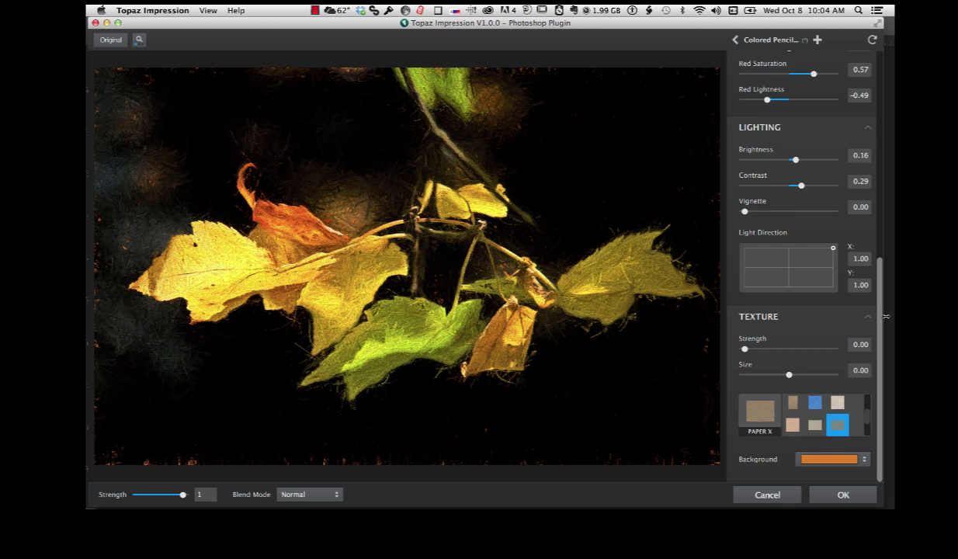
- Lower the colored-pencil effect Strength slider in Topaz Impression from 1 to 0.61
scroll(877, 249, "up", 3)
scroll(877, 264, "up", 5)
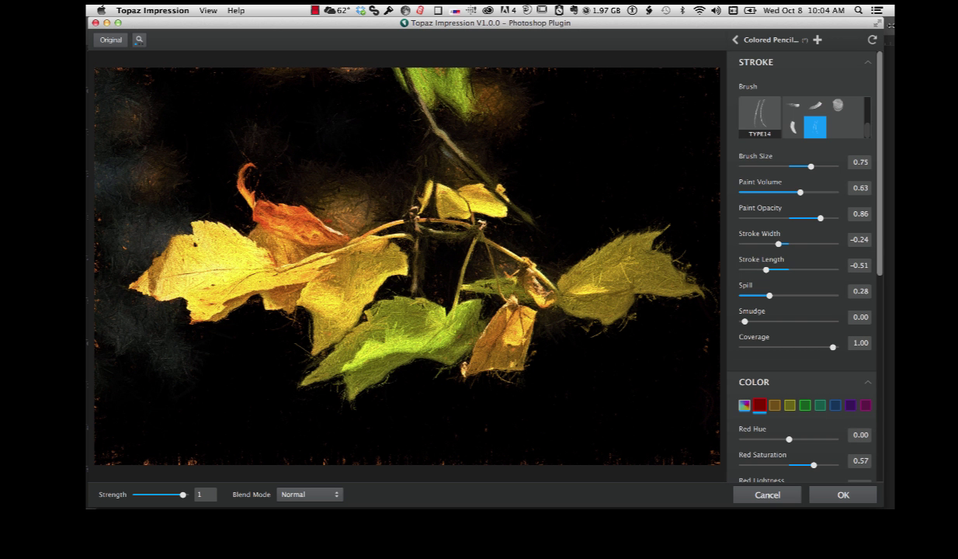
left_click(182, 496)
mouse_move(183, 496)
left_mouse_down()
mouse_move(139, 494)
mouse_move(165, 497)
left_mouse_up()
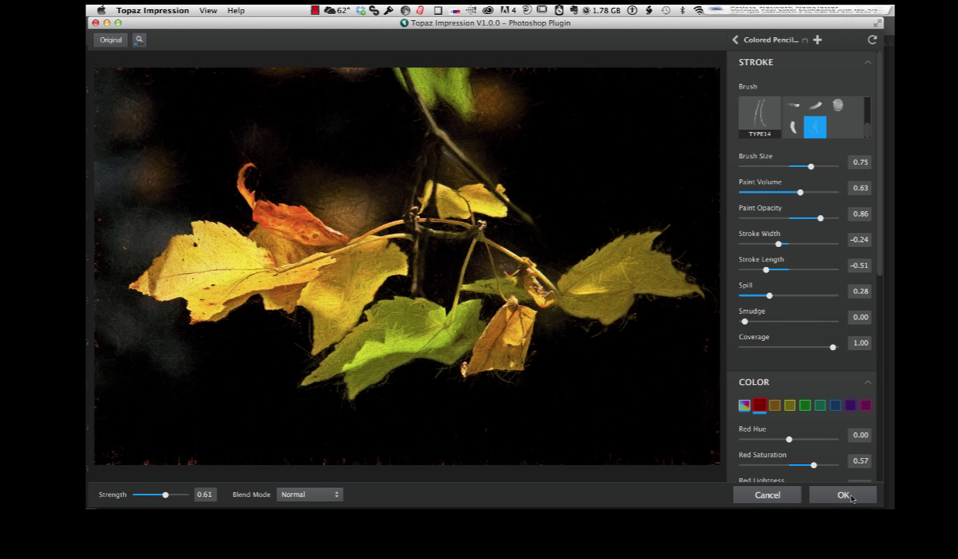
- Apply the colored-pencil effect to the top leaf layer and check it against the original photo
left_click(852, 498)
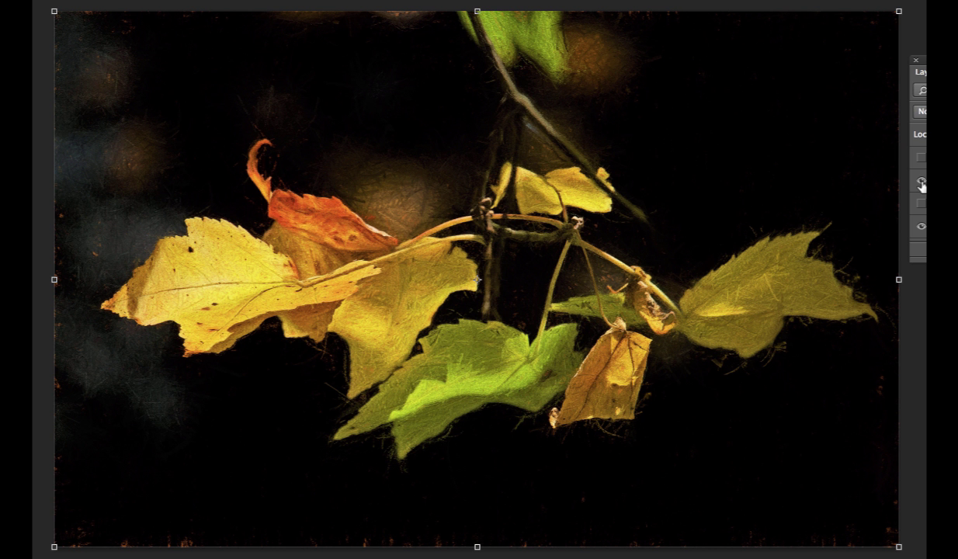
left_click(922, 182)
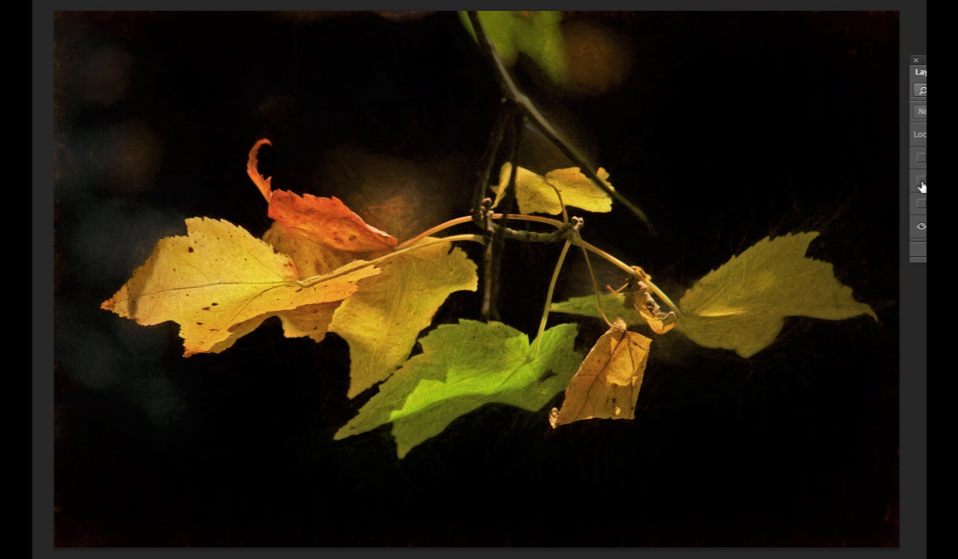
left_click(921, 183)
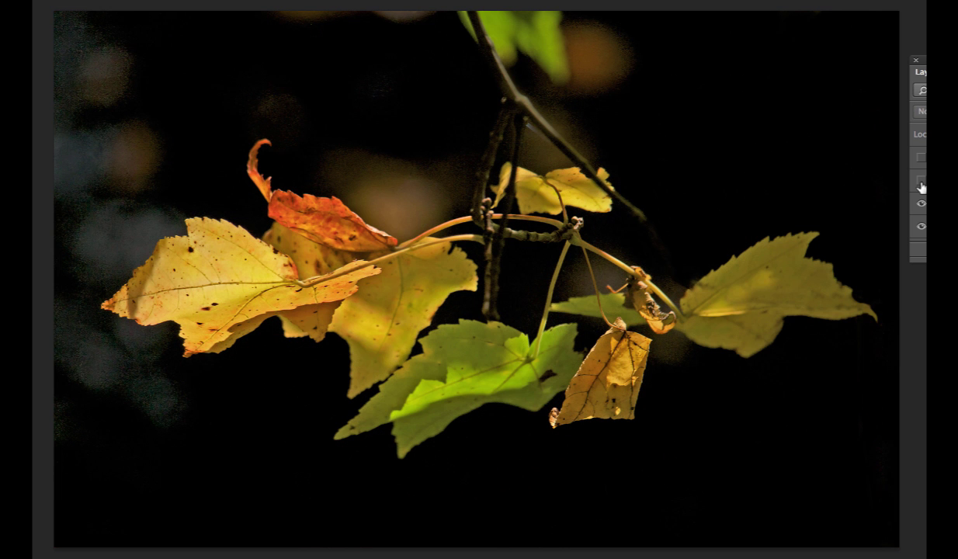
- Keep toggling the painted layer on and off to compare, and bring the full Layers panel into view
left_click(921, 182)
left_click(922, 183)
left_click(921, 183)
left_click(921, 183)
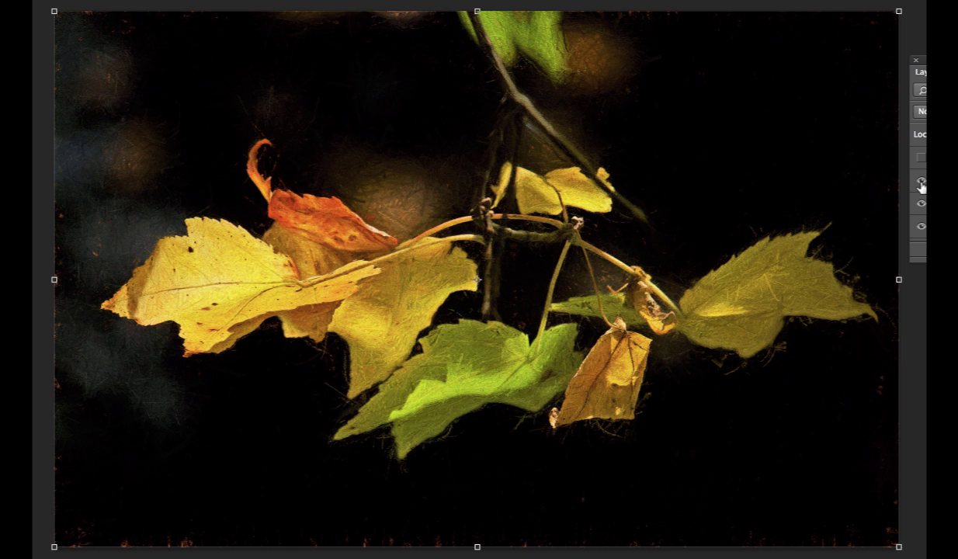
left_click(921, 184)
left_click(921, 184)
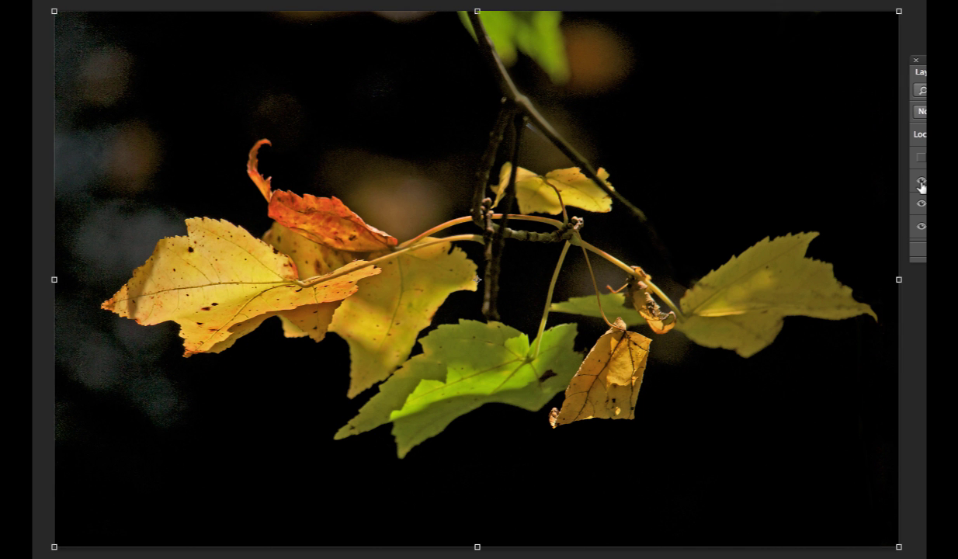
left_click_drag(919, 62, 857, 32)
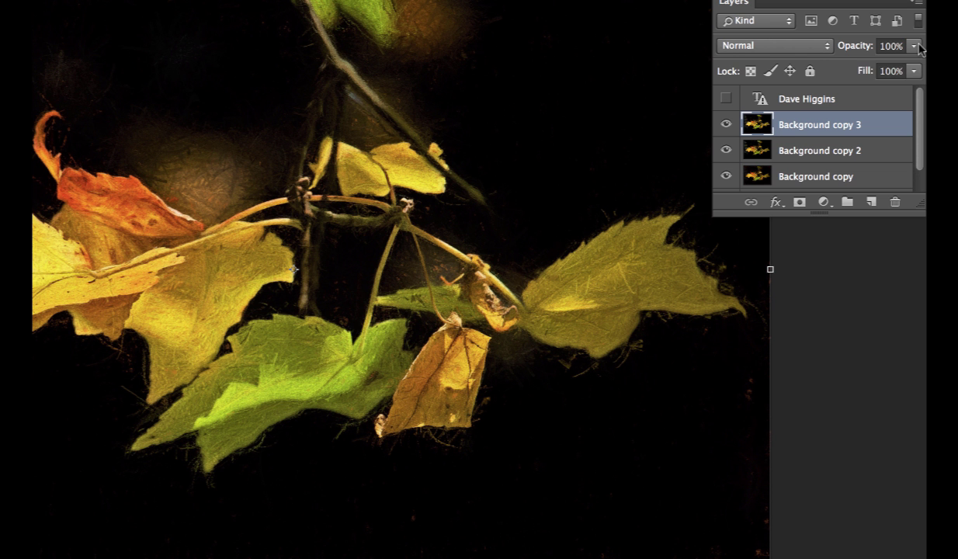
- Reduce Background copy 3's opacity to 73%
left_click(957, 81)
left_click_drag(957, 98, 957, 101)
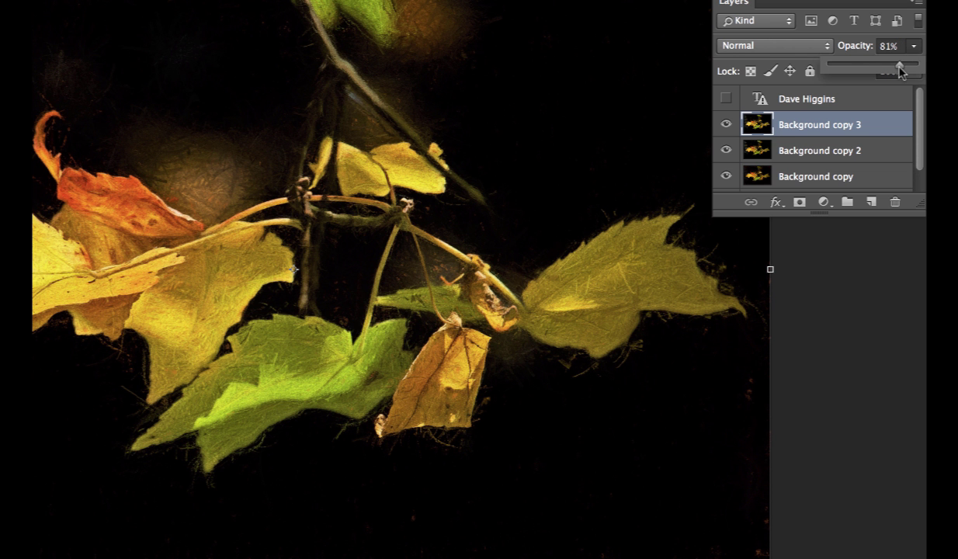
left_click_drag(900, 70, 893, 69)
- Compare Background copy 3 against the original, then make the signature text layer visible
left_click(726, 125)
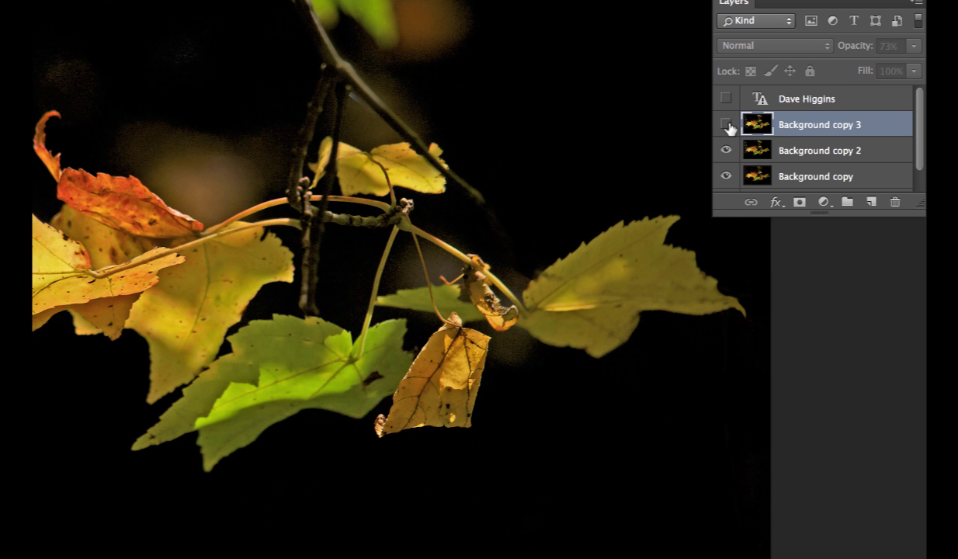
left_click(728, 126)
left_click(727, 126)
left_click(727, 126)
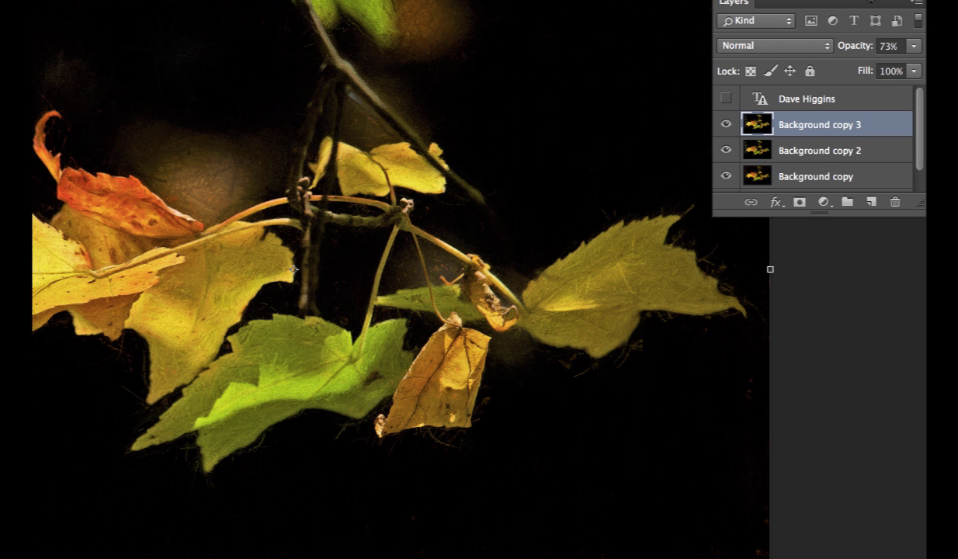
left_click(725, 125)
left_click(726, 125)
left_click(725, 99)
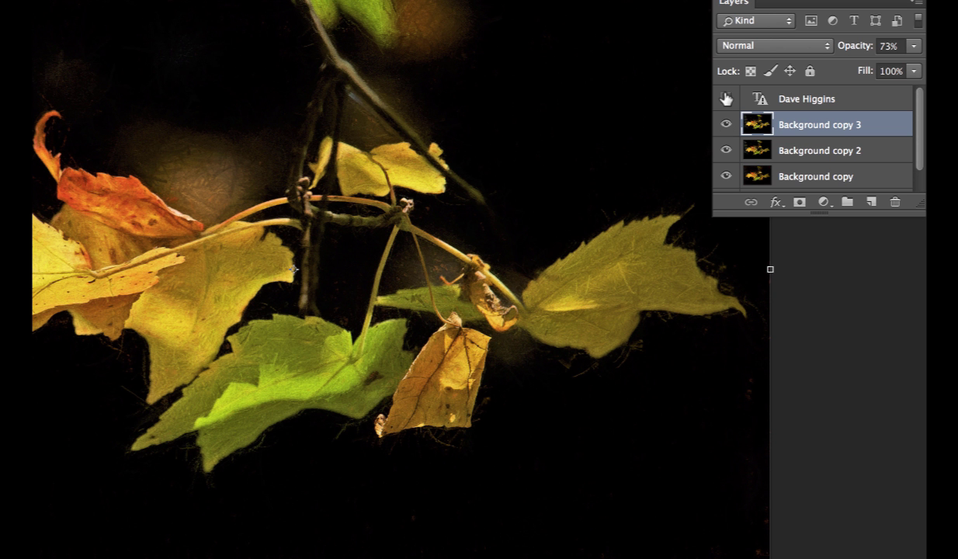